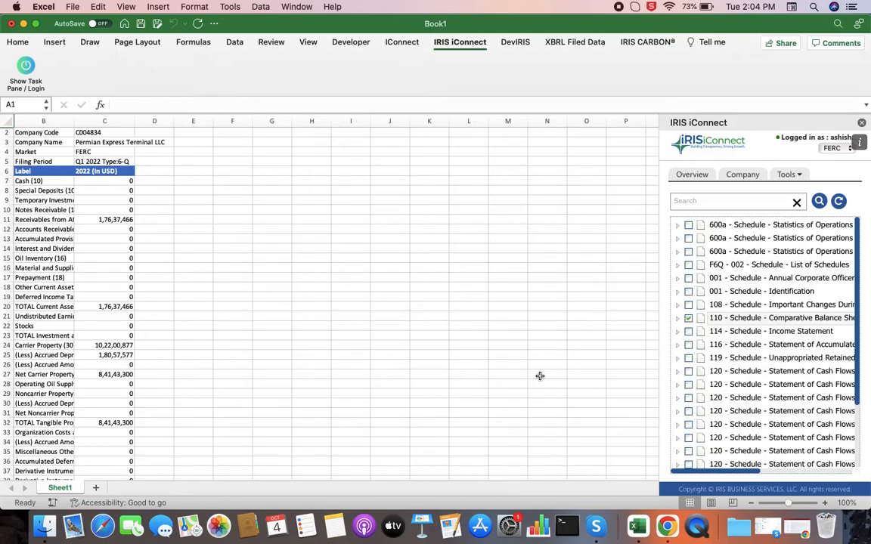
# Start a new peer group under the FERC mandate and name it "Peer Group FERC 1"
pyautogui.click(792, 177)
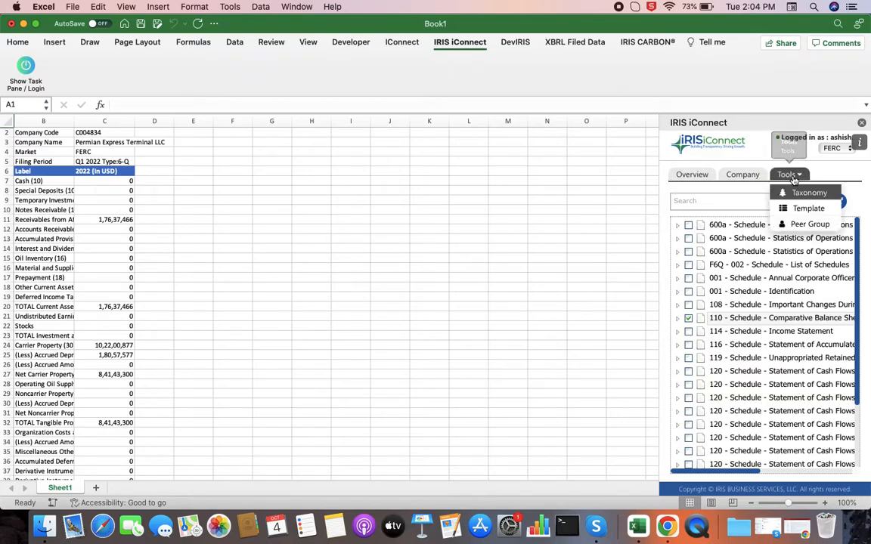
pyautogui.click(809, 225)
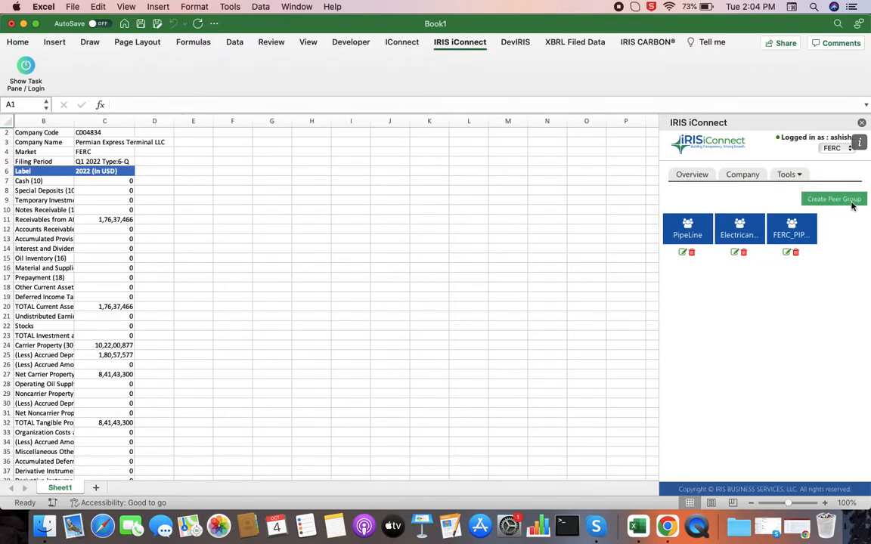
pyautogui.click(851, 203)
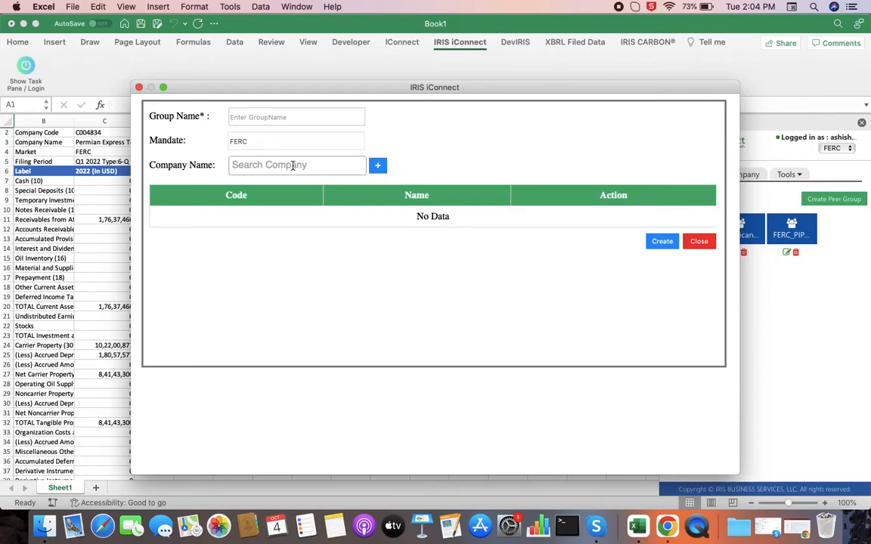
pyautogui.click(293, 117)
pyautogui.write('Peer gr')
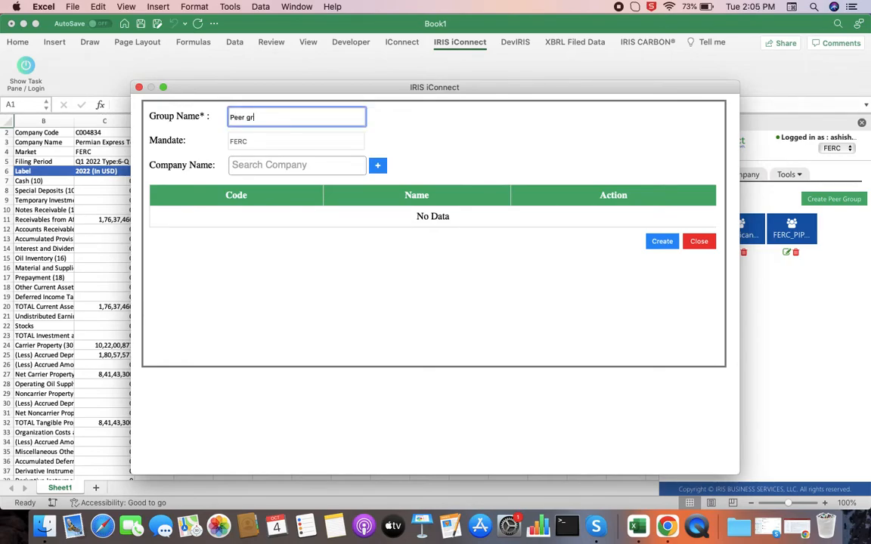
pyautogui.write('oup FERC 1')
# Add Marathon Pipe Line LLC to the new group's company list, and delete that entry again
pyautogui.click(315, 164)
pyautogui.write('Mara')
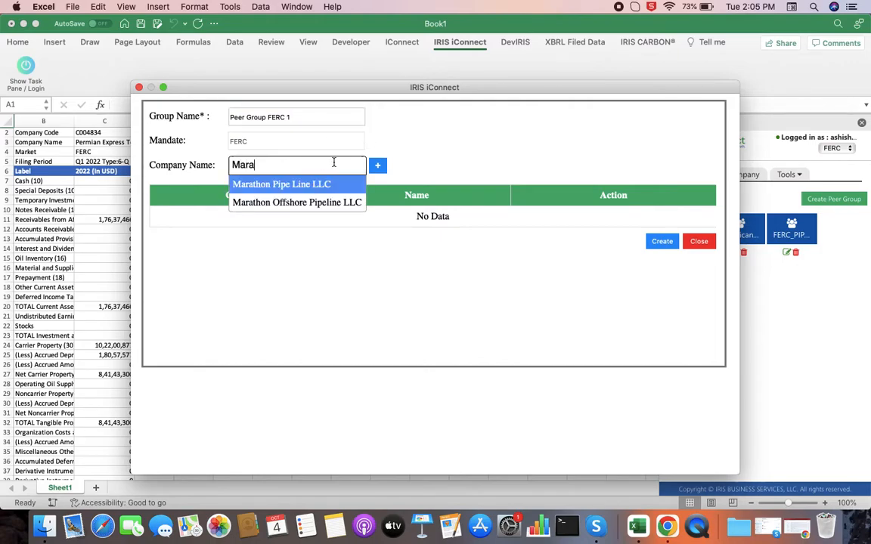
pyautogui.click(327, 185)
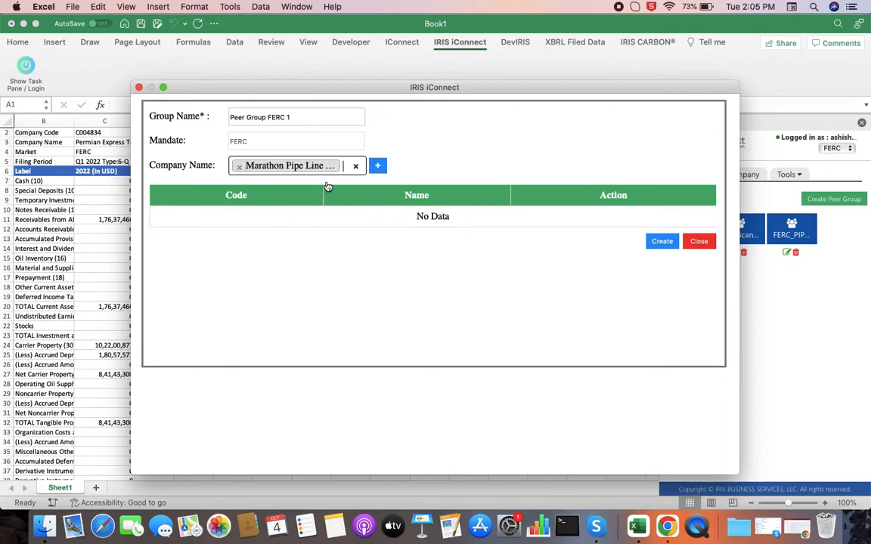
pyautogui.click(380, 168)
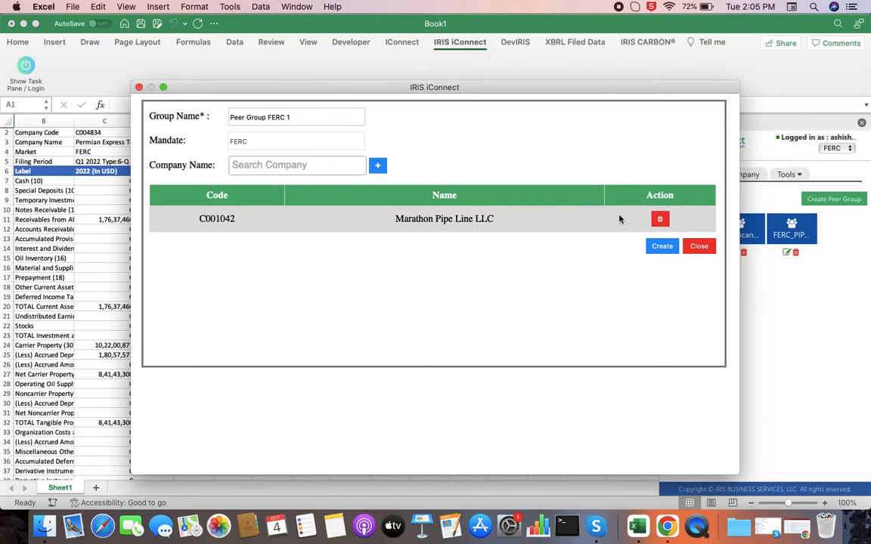
pyautogui.click(661, 222)
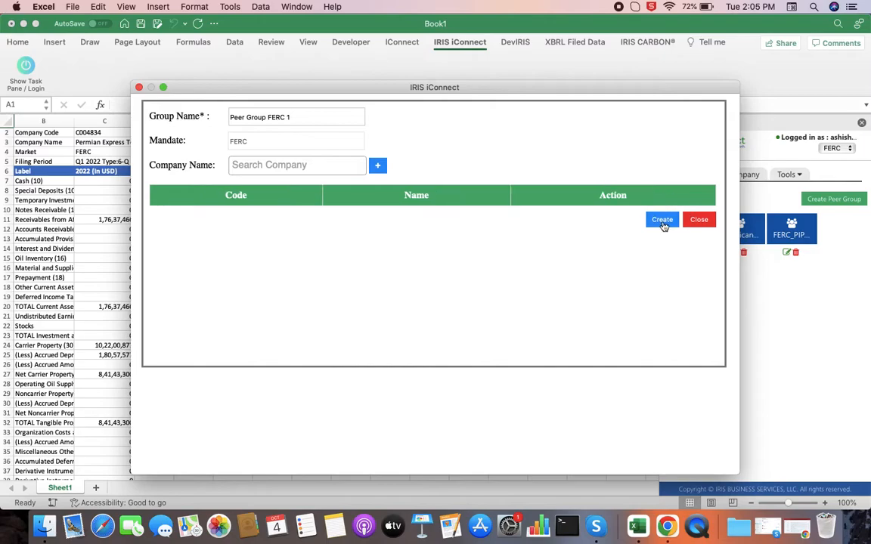
# Find Marathon Pipe Line LLC by company name and add it to the peer group's list
pyautogui.click(299, 165)
pyautogui.write('mara')
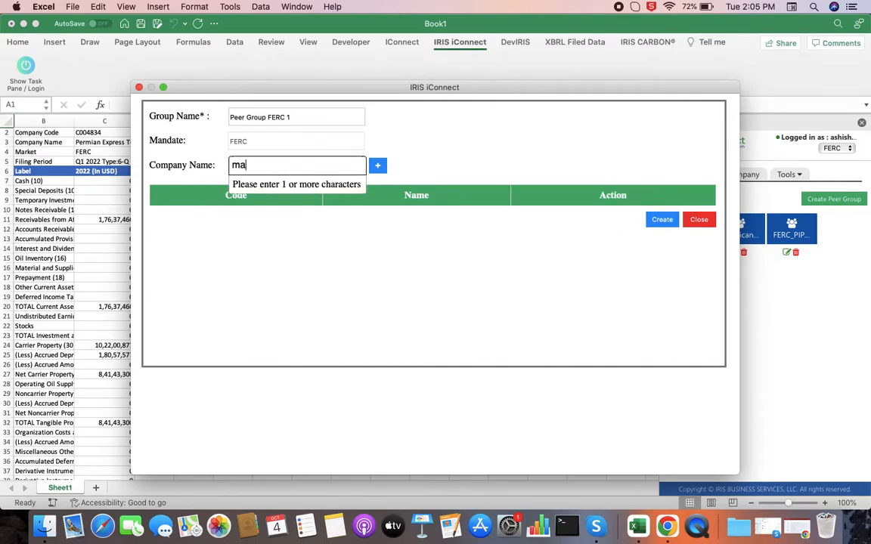
pyautogui.click(340, 185)
pyautogui.click(375, 168)
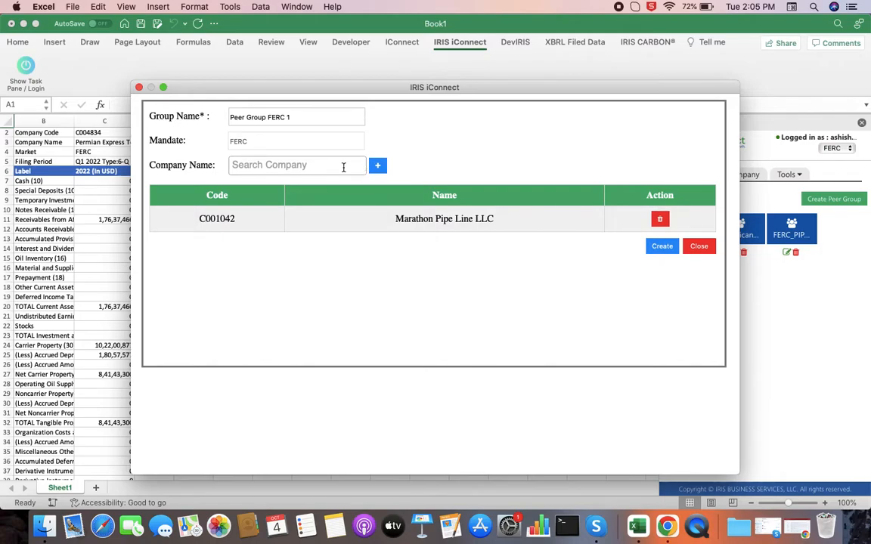
# Find Buckeye Linden Pipe Line Company LLC and add it to the peer group's list
pyautogui.click(343, 167)
pyautogui.write('Bucekeye')
pyautogui.press('BackSpace')
pyautogui.press('BackSpace')
pyautogui.press('BackSpace')
pyautogui.press('BackSpace')
pyautogui.press('BackSpace')
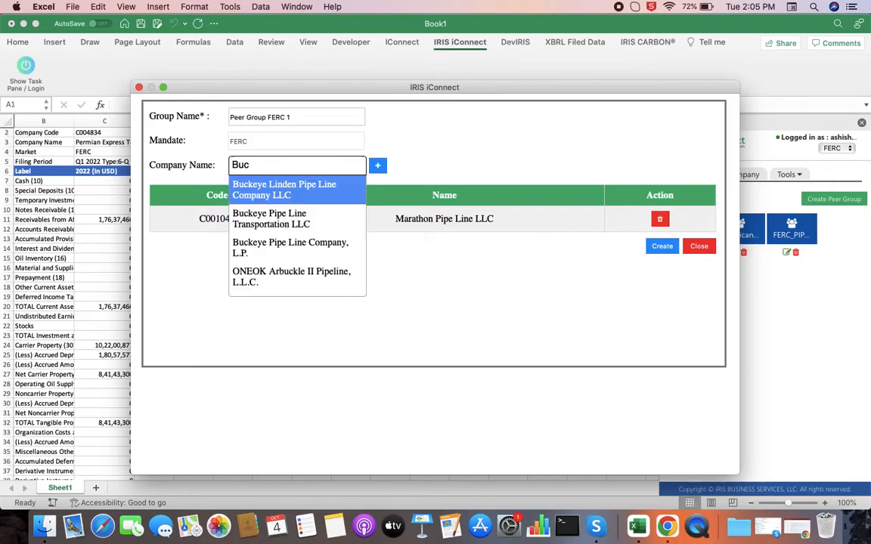
pyautogui.click(331, 197)
pyautogui.click(378, 167)
# Add Kinder Morgan Wink Pipeline LLC to the list and create the peer group
pyautogui.click(328, 169)
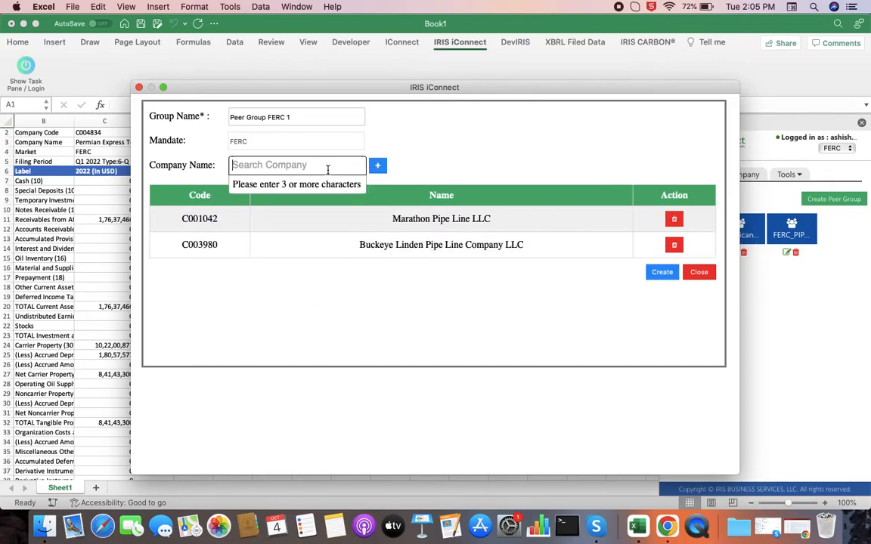
pyautogui.write('kinder')
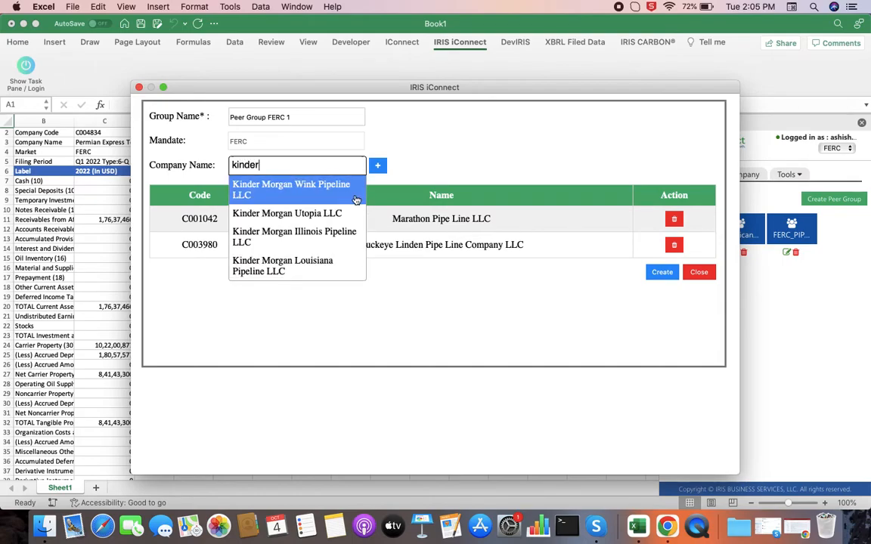
pyautogui.click(310, 179)
pyautogui.click(377, 166)
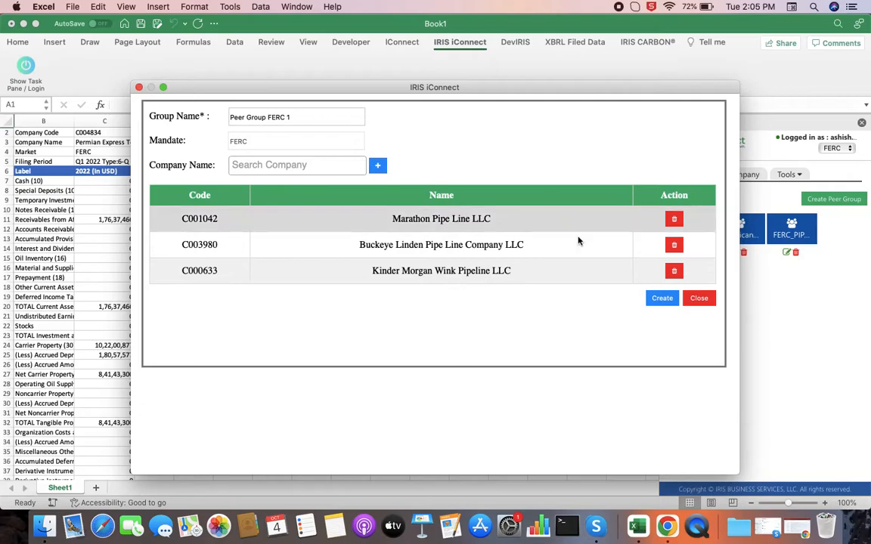
pyautogui.click(659, 302)
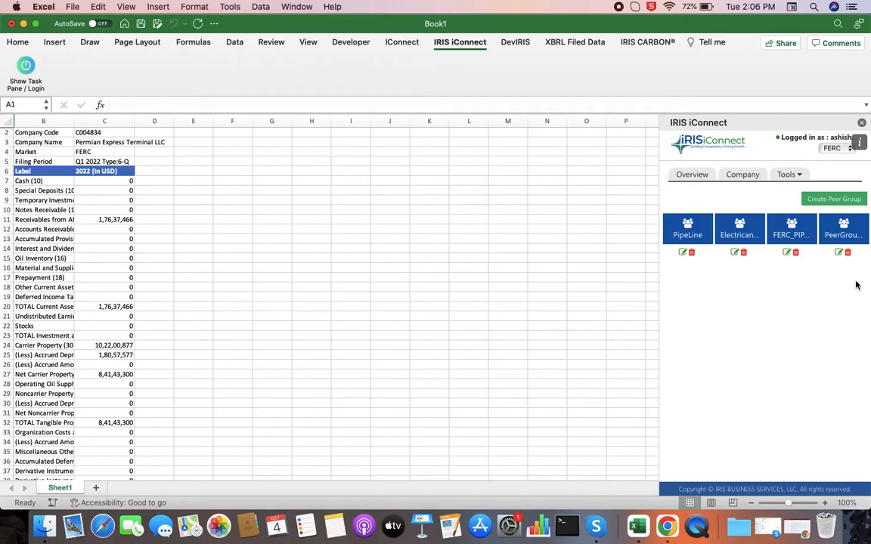
# Switch the company search to peer groups and add Peer Group FERC 1 for filing period Q4 2021 Type:6
pyautogui.click(750, 181)
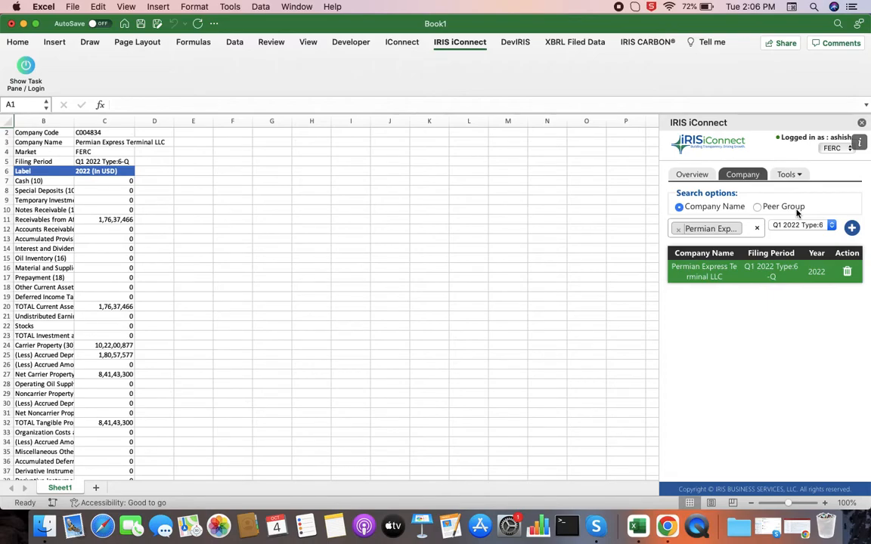
pyautogui.click(758, 209)
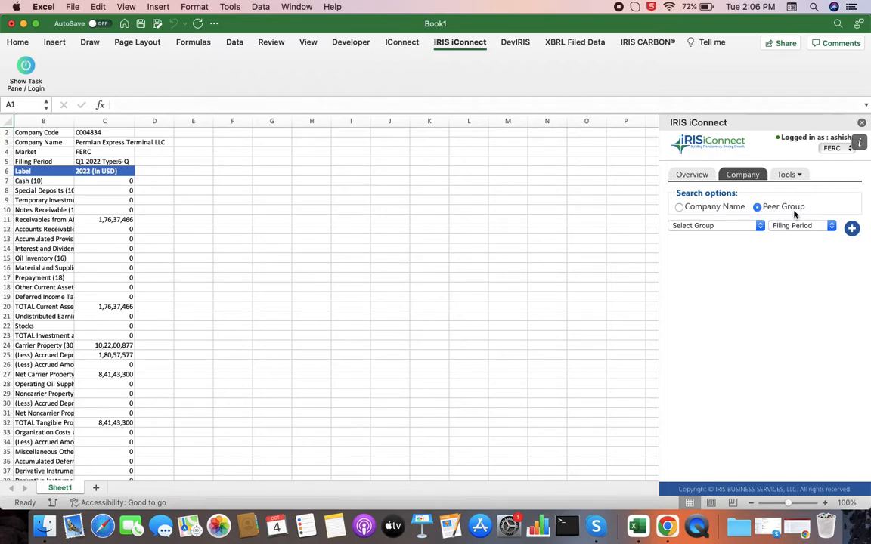
pyautogui.click(733, 227)
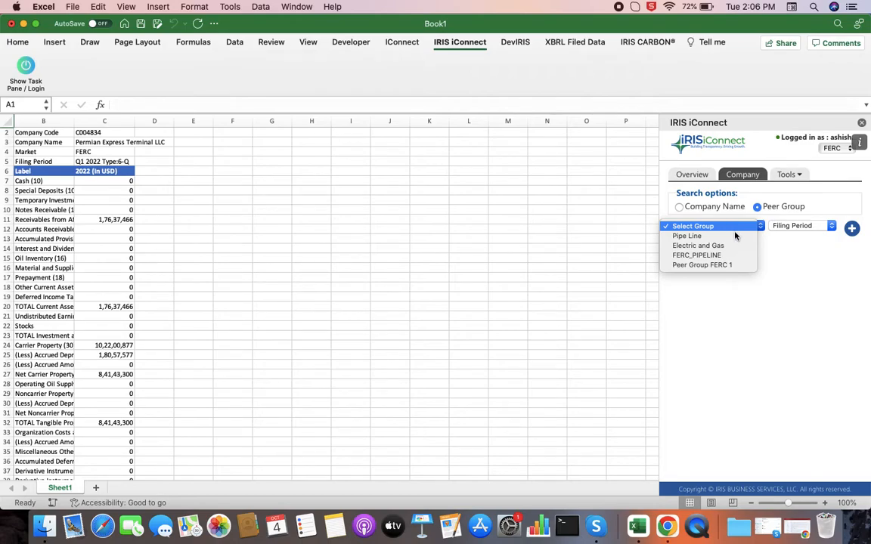
pyautogui.click(748, 270)
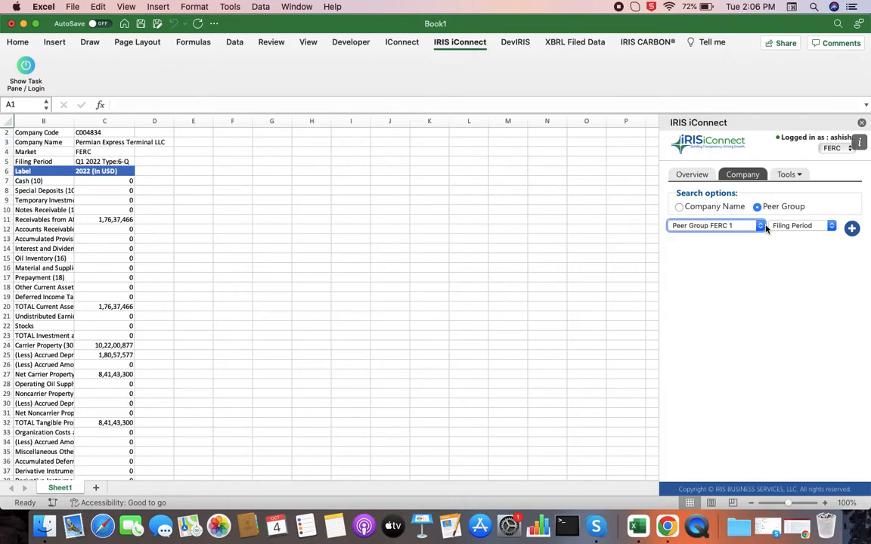
pyautogui.click(787, 231)
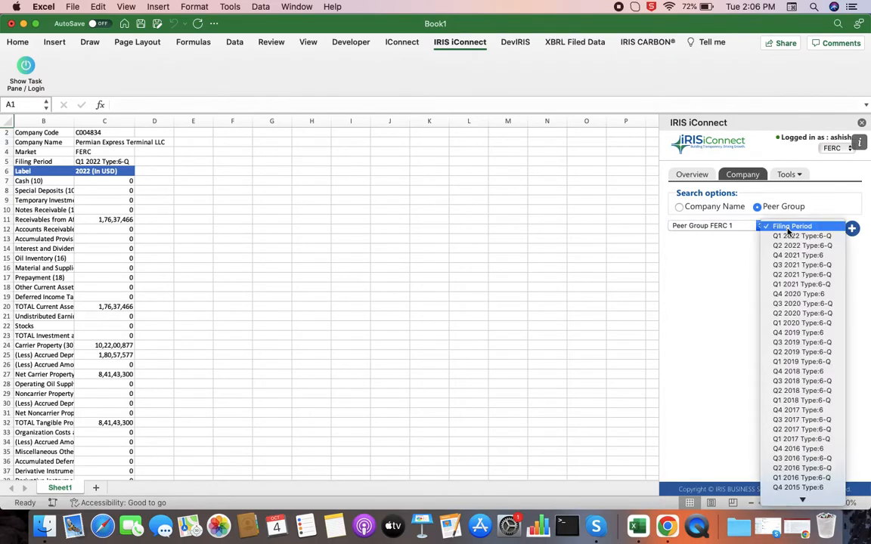
pyautogui.click(815, 256)
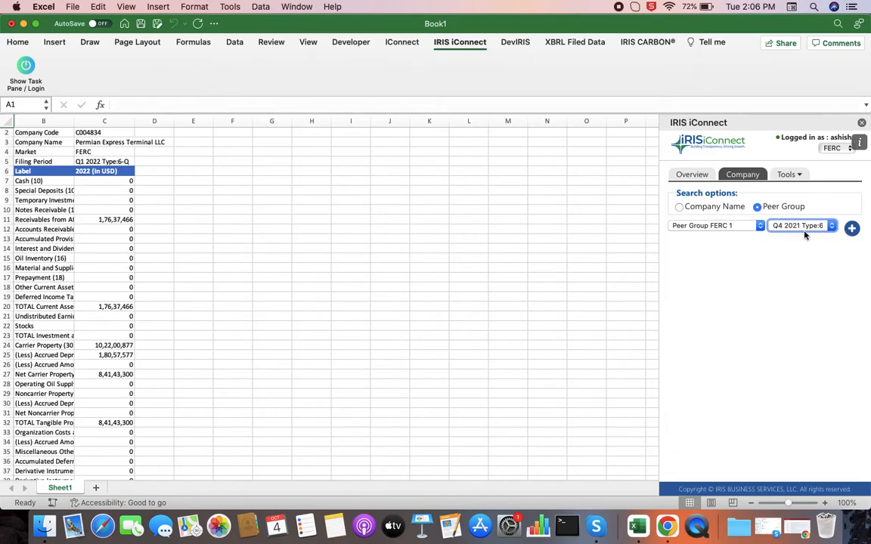
pyautogui.click(852, 233)
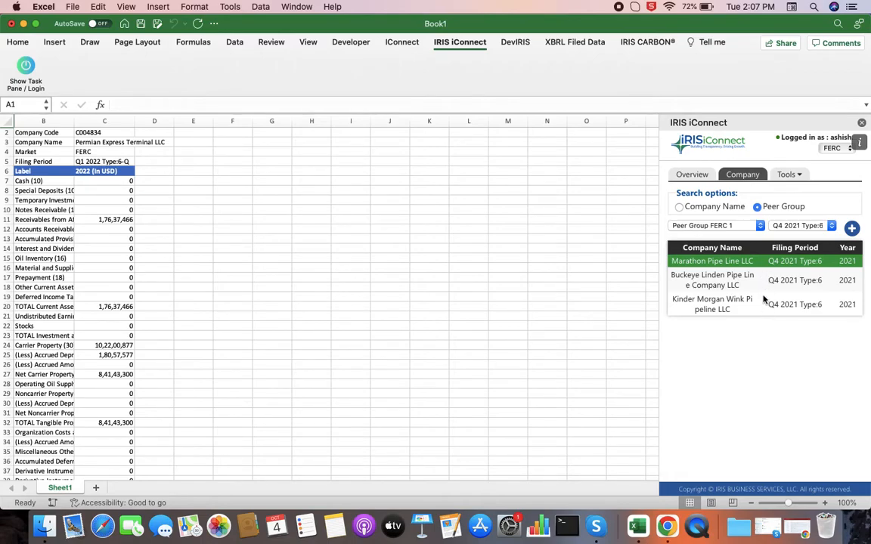
# Select 110 - Schedule - Comparative Balance Sheet in the taxonomy and refresh the worksheet with the peer group's data
pyautogui.click(794, 175)
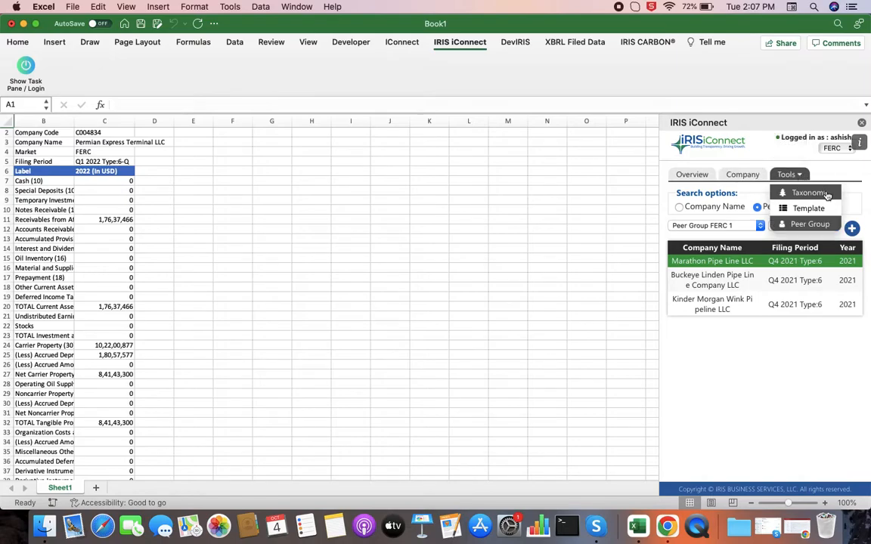
pyautogui.click(825, 193)
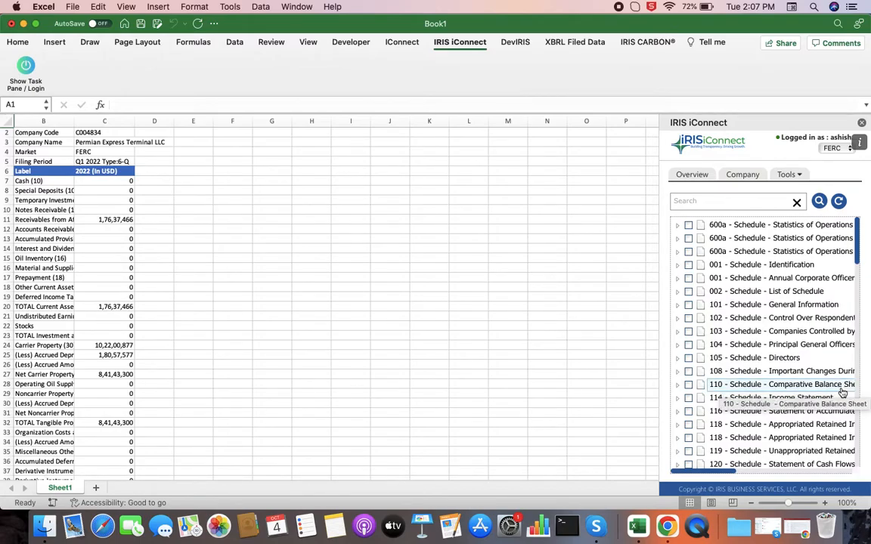
pyautogui.click(689, 385)
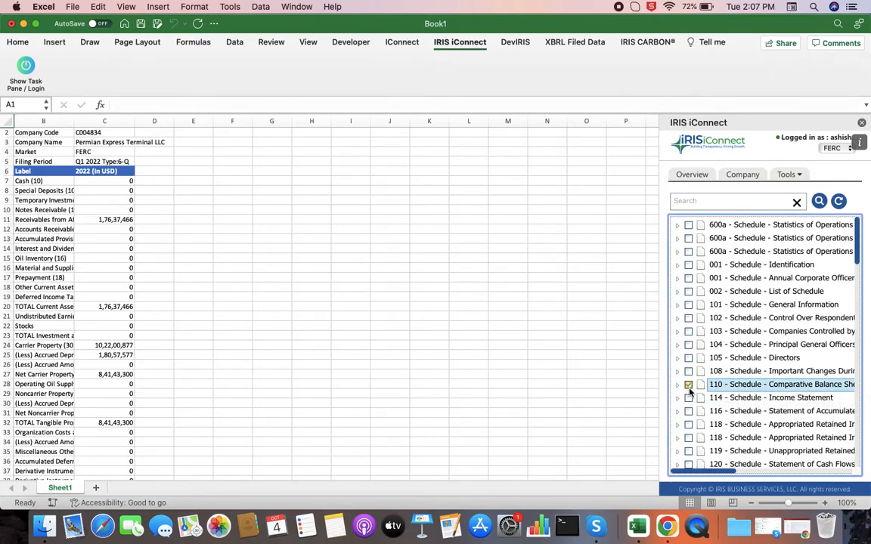
pyautogui.click(839, 202)
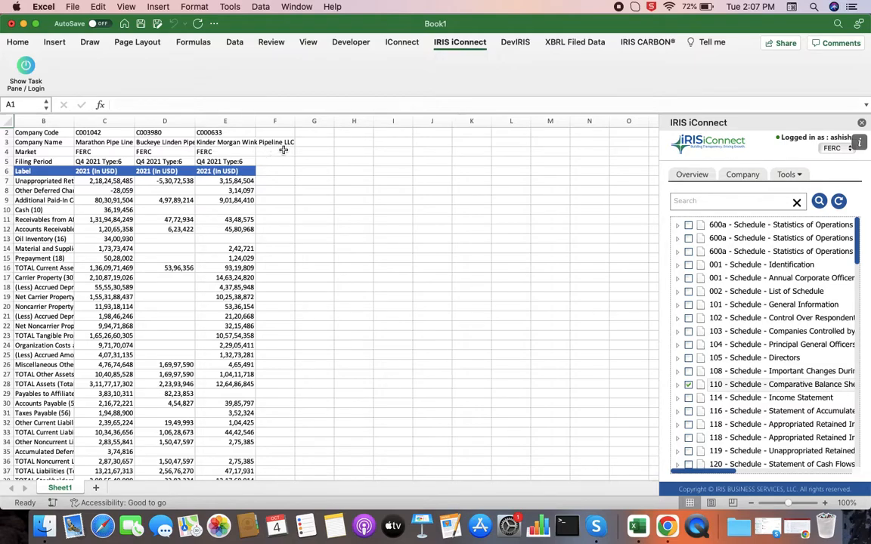
# View the source document behind Kinder Morgan Wink's Noncarrier Property value in cell E20 and examine its comparative balance sheet
pyautogui.click(248, 308)
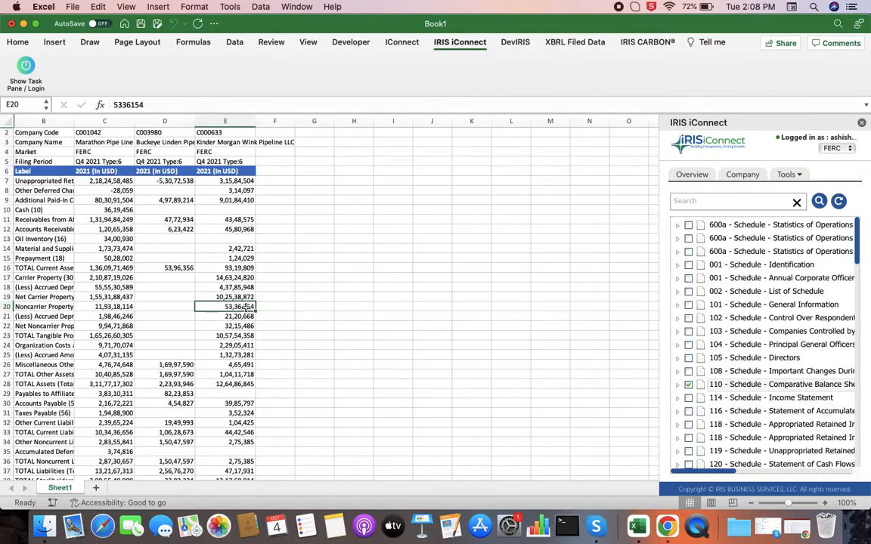
pyautogui.rightClick(246, 308)
pyautogui.moveTo(331, 493)
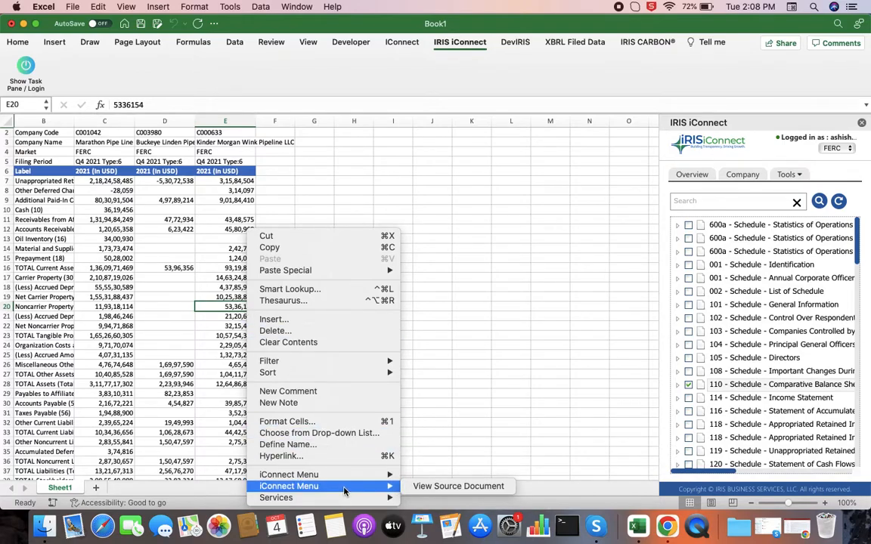
pyautogui.click(432, 490)
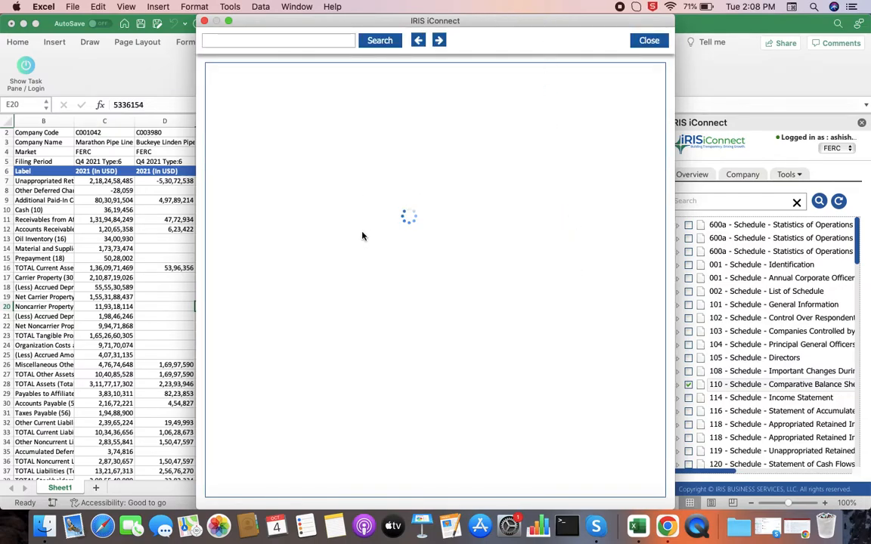
pyautogui.scroll(10, 414, 189)
pyautogui.scroll(3, 414, 189)
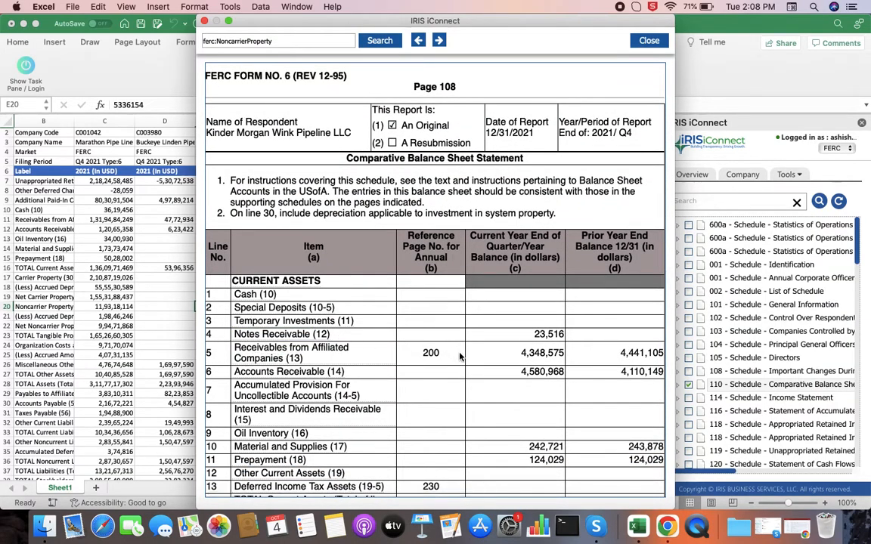
pyautogui.scroll(-6, 457, 355)
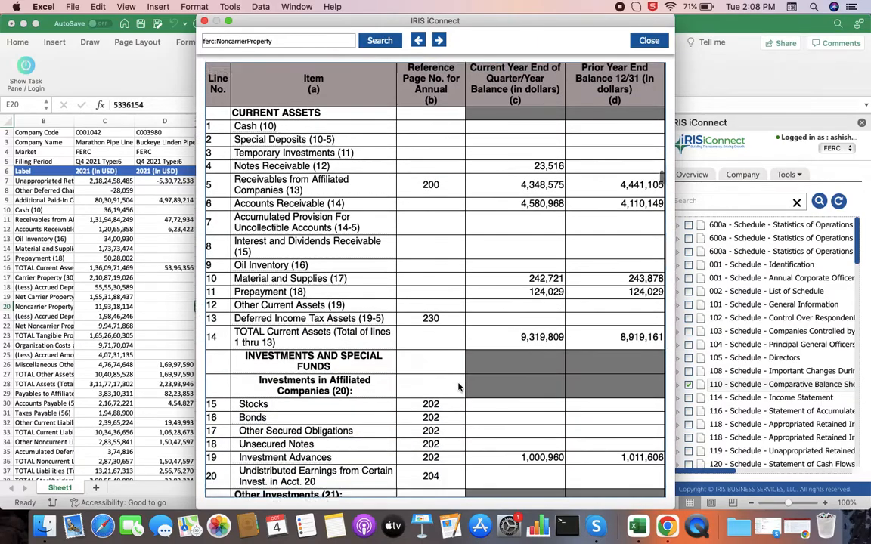
pyautogui.scroll(-12, 432, 238)
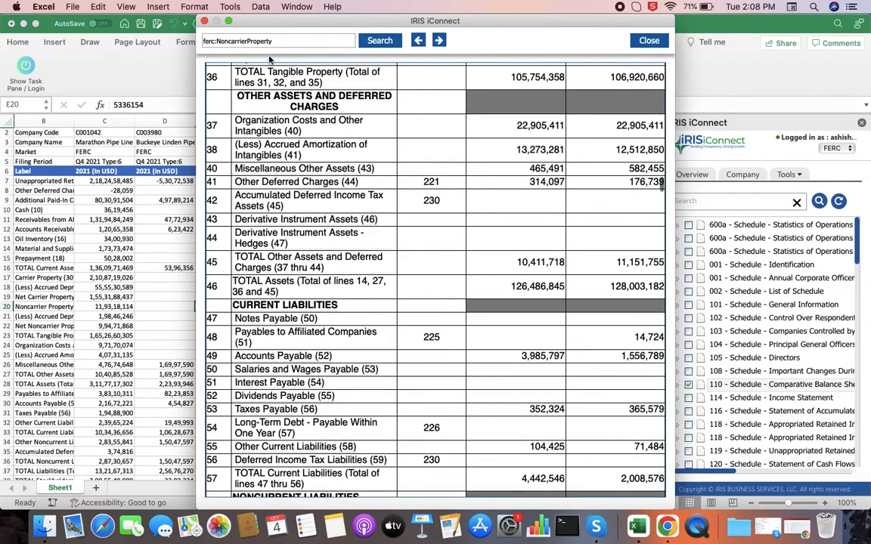